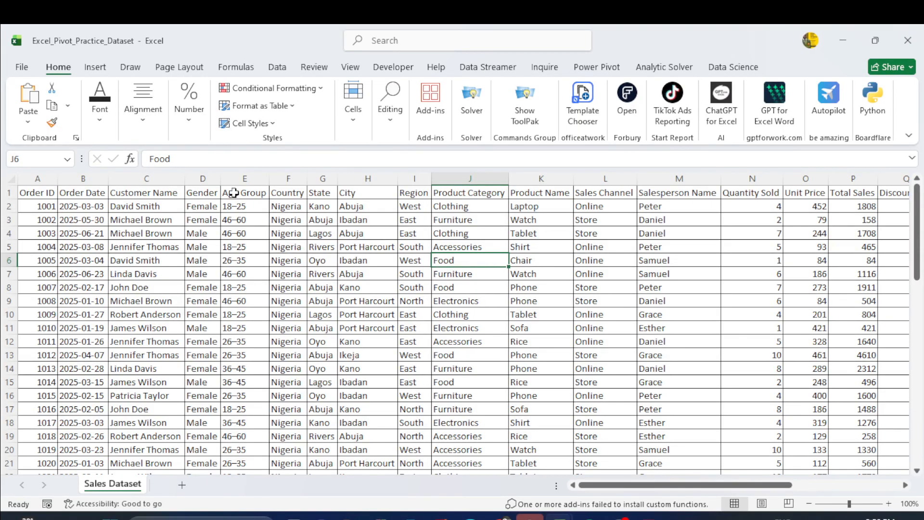
- Examine the Gender header and the Customer Name column's first entries in the Sales Dataset sheet
left_click(208, 191)
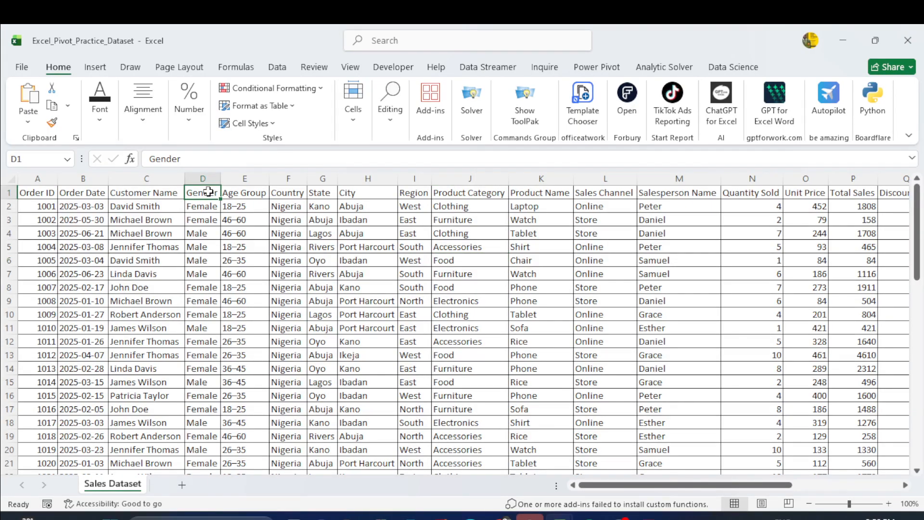
left_click(160, 193)
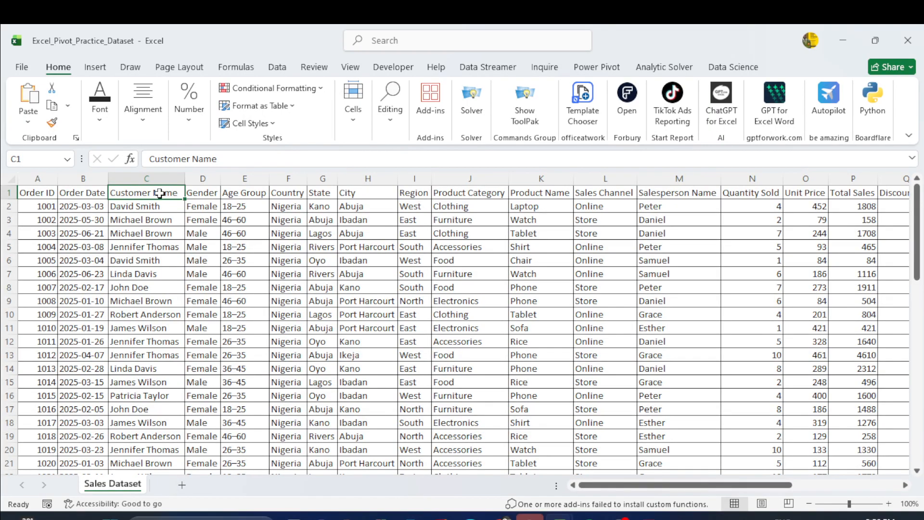
key("Down")
key("Down")
key("Down")
key("Down")
key("Down")
key("Down")
key("Down")
key("Down")
key("Down")
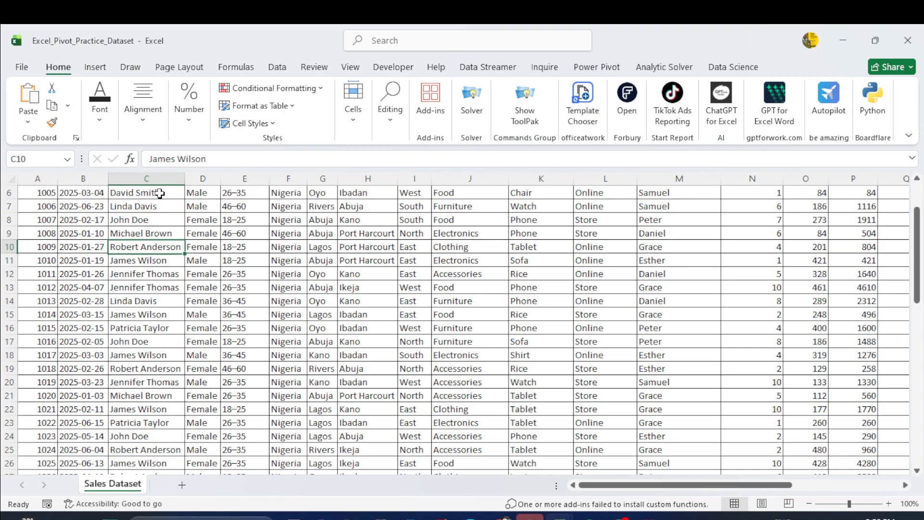
key("Up")
key("Up")
key("Up")
key("Up")
key("Up")
key("Up")
key("Up")
key("Up")
key("Up")
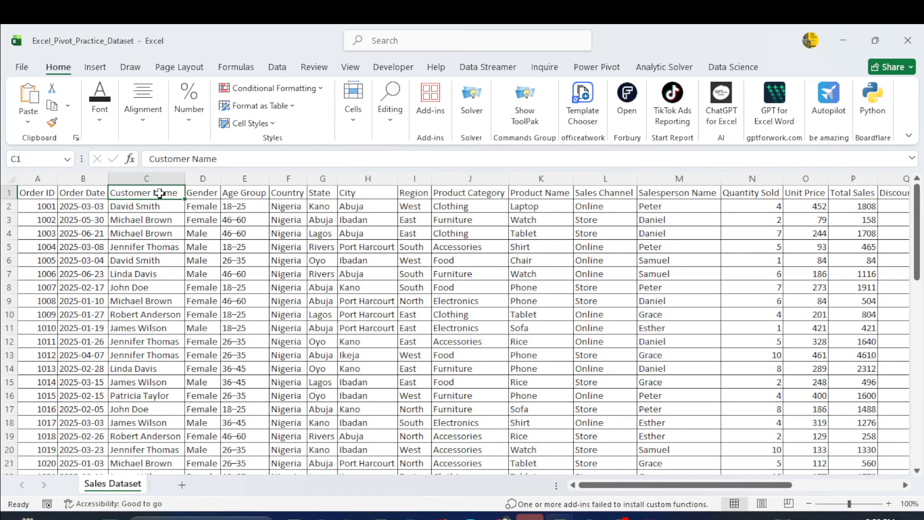
- Review the dataset's columns from Gender through State, City and Region to Product Name and Quantity Sold
key("Right")
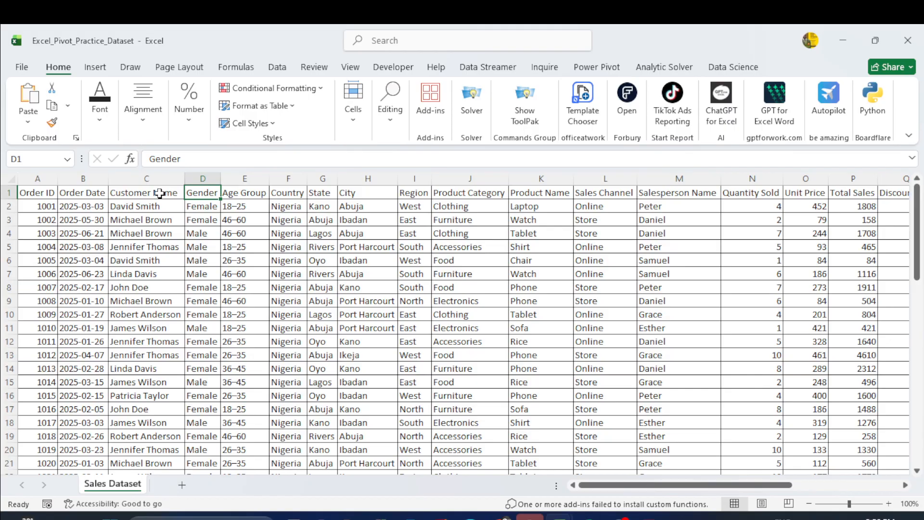
key("Right")
key("Right")
key("Right")
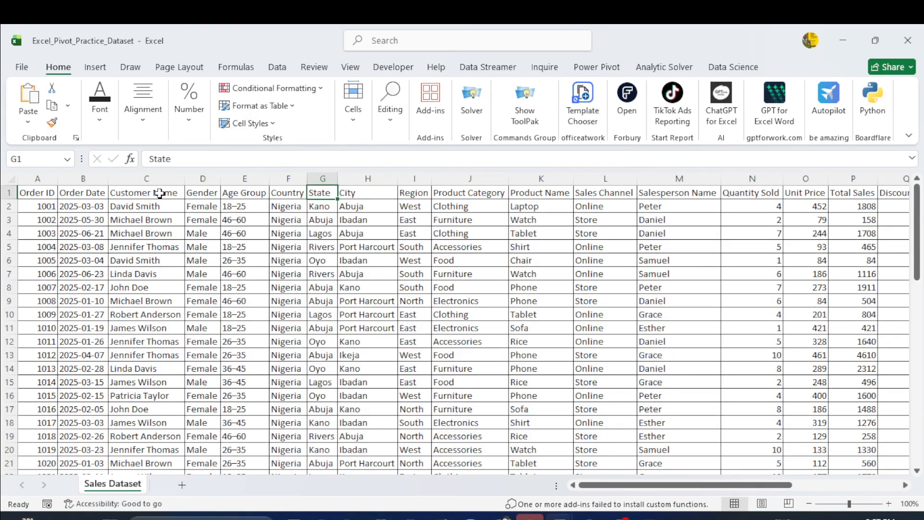
key("Right")
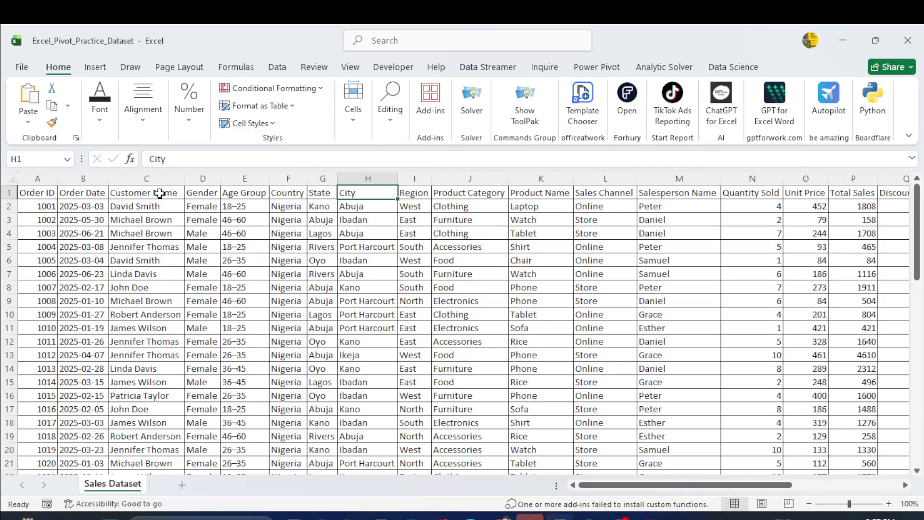
key("Right")
key("Down")
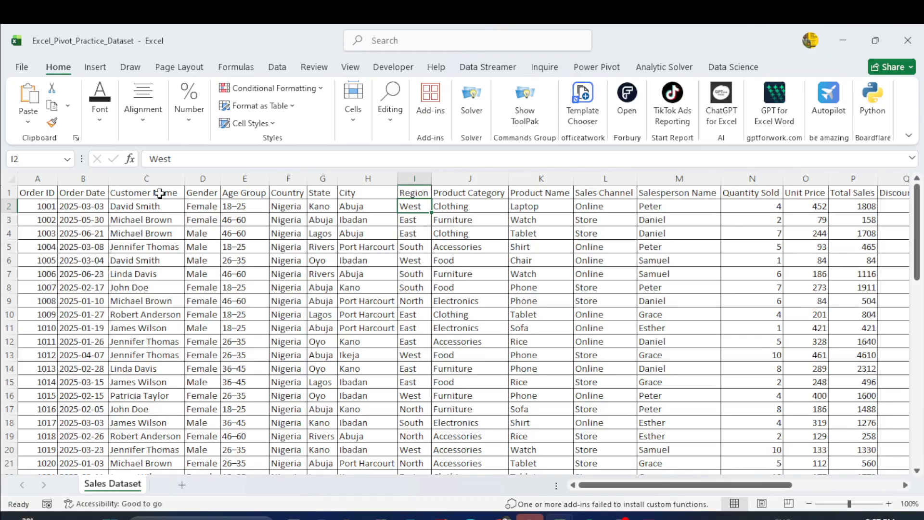
key("Right")
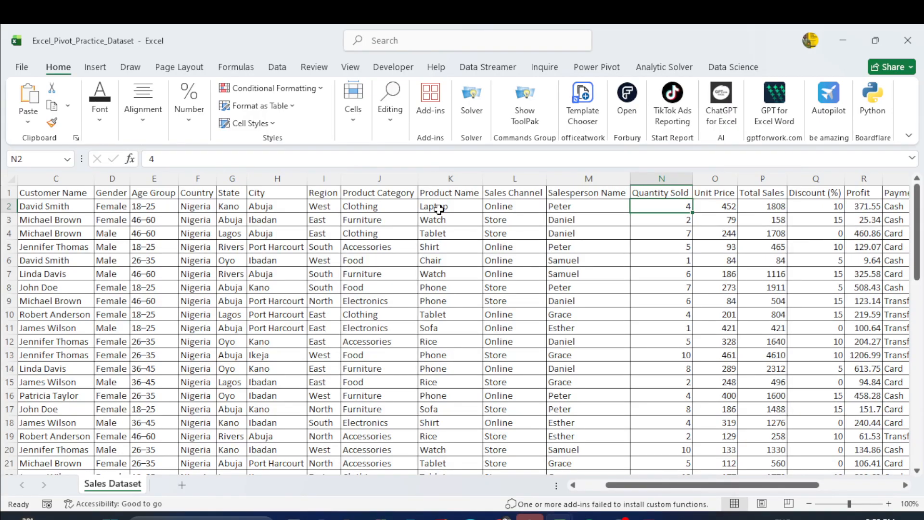
left_click(438, 207)
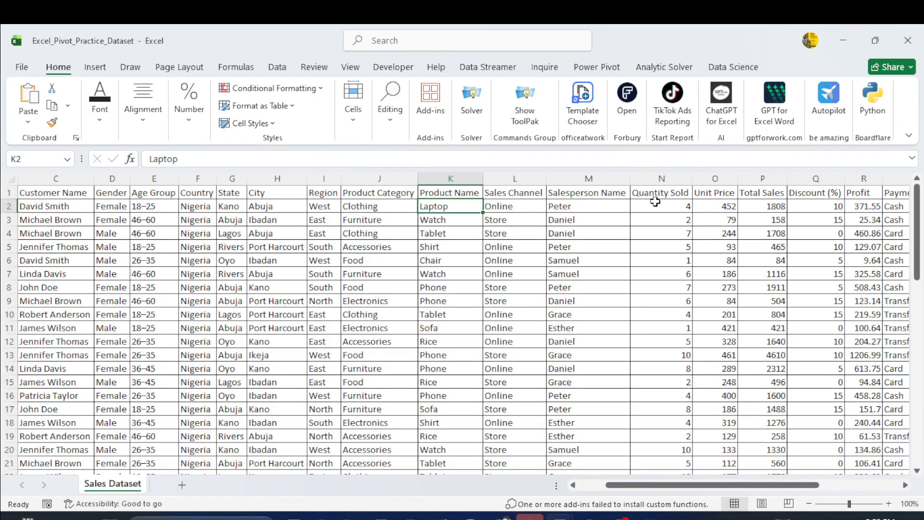
left_click(673, 206)
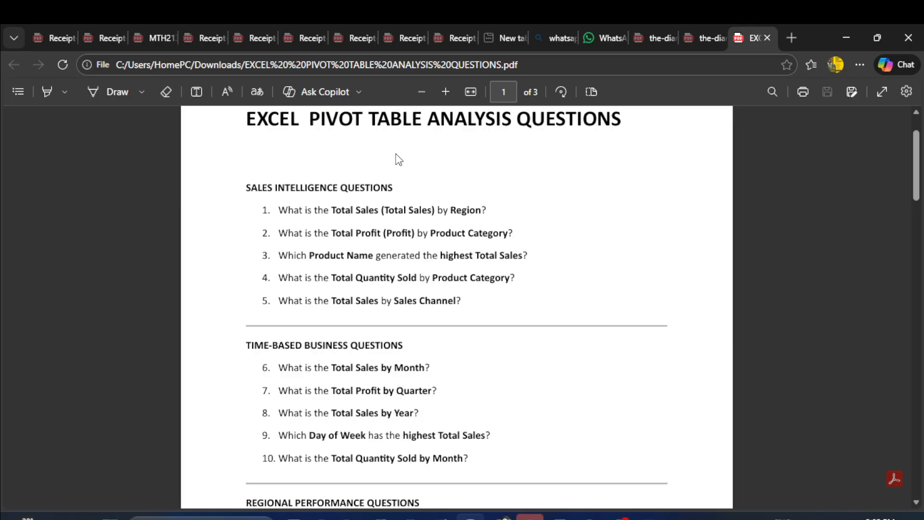
- Switch from the PDF of pivot table analysis questions back to the Excel workbook with the blank pivot table
left_click(843, 37)
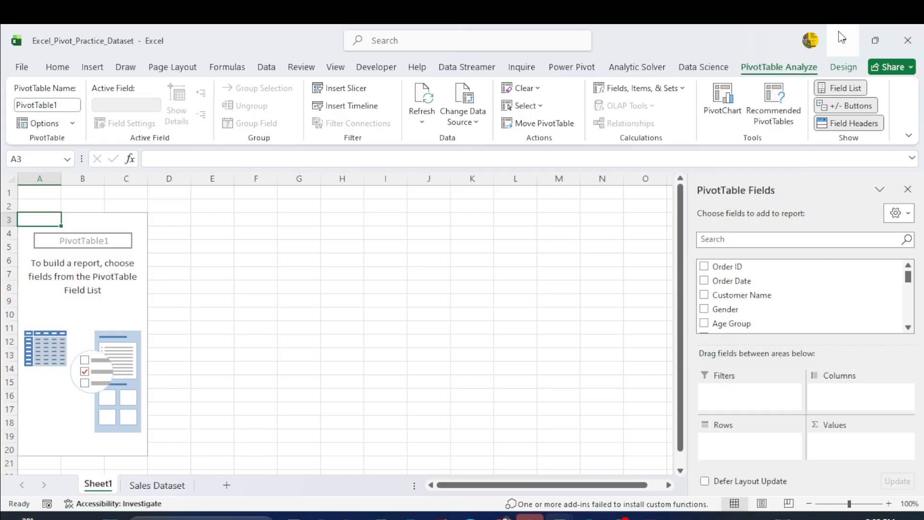